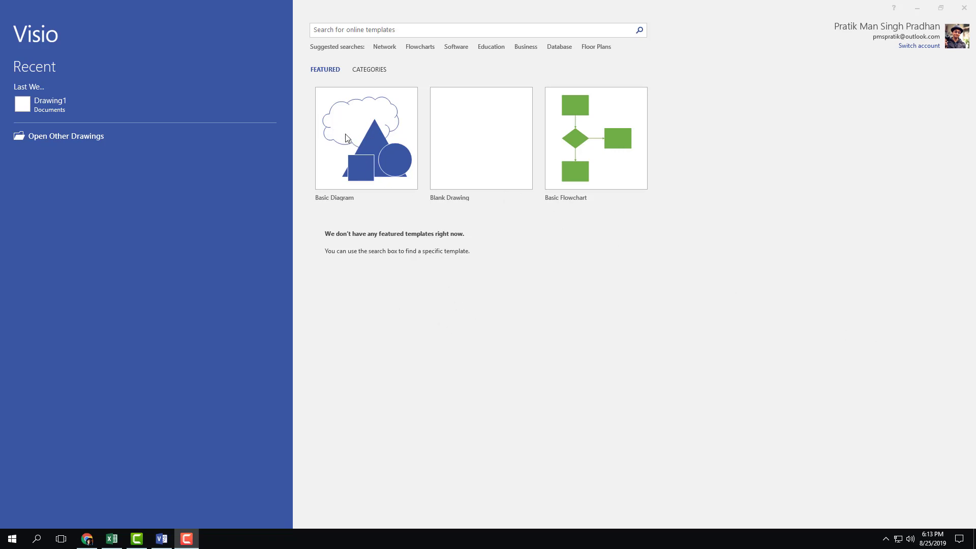
Step: Browse the Business template category, then go back to the start screen
left_click(370, 71)
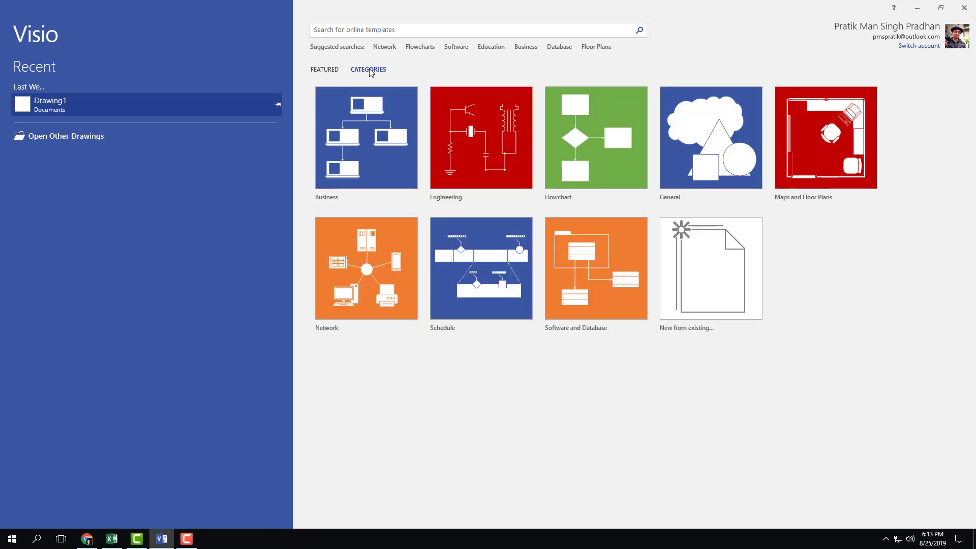
left_click(375, 179)
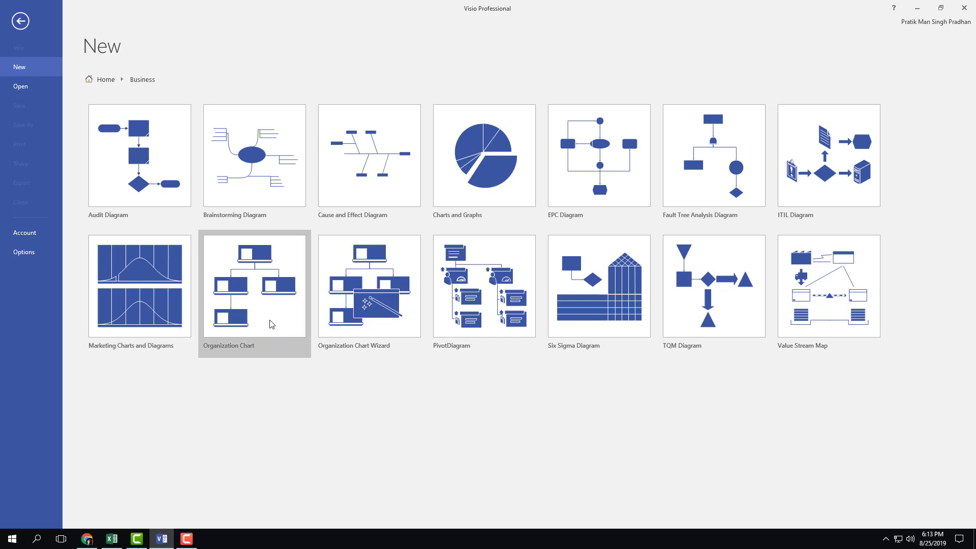
left_click(21, 21)
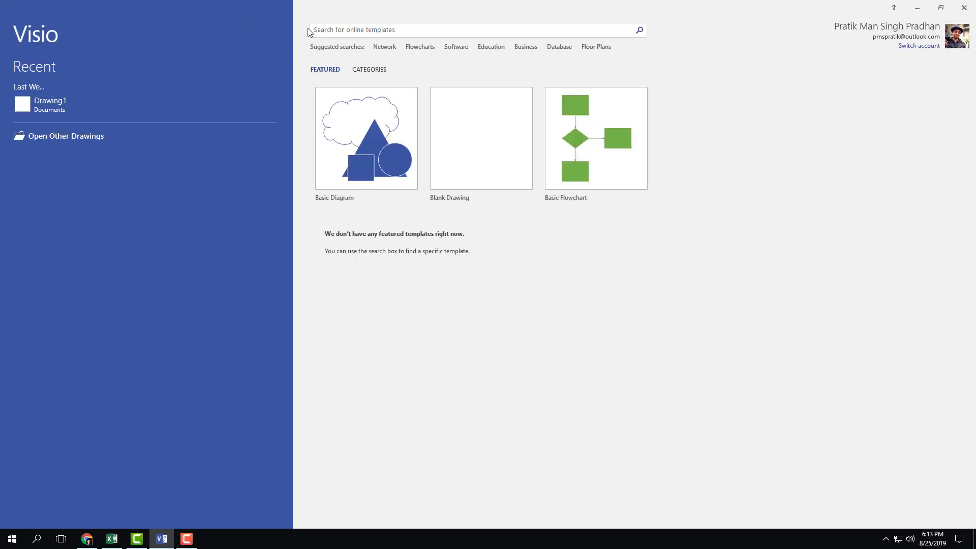
Step: Search online templates for 'organization' and create a drawing from the Organization Chart Wizard template
left_click(358, 31)
type("organizartion")
key("Return")
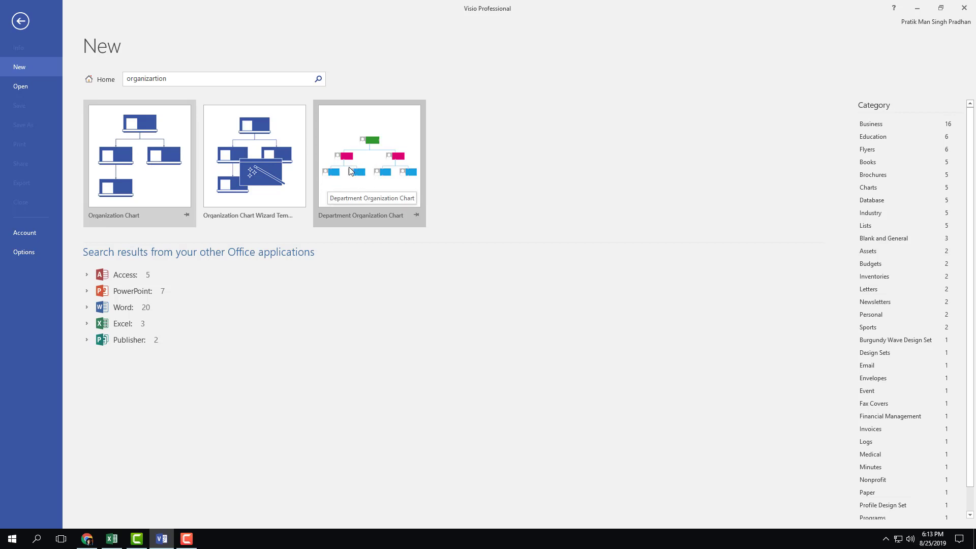
left_click(132, 161)
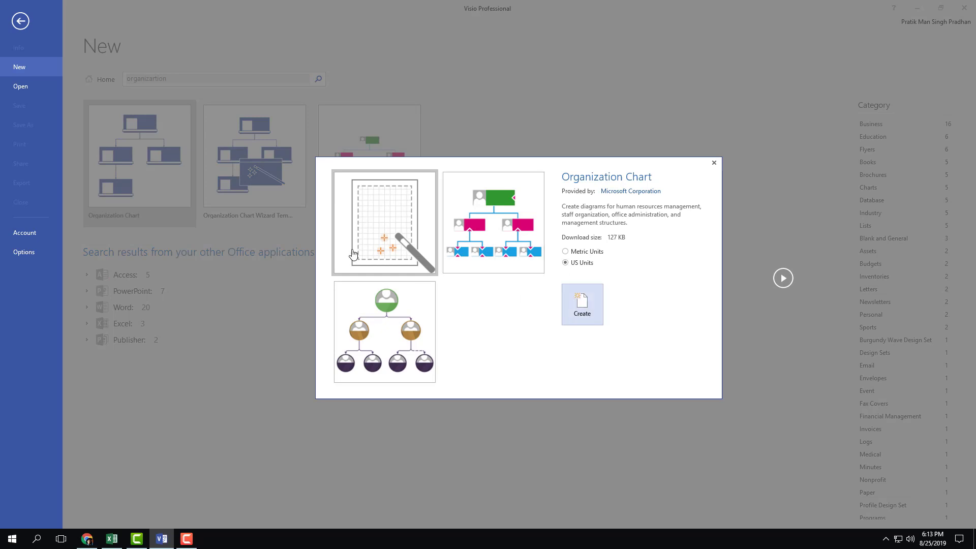
left_click(382, 211)
left_click(582, 304)
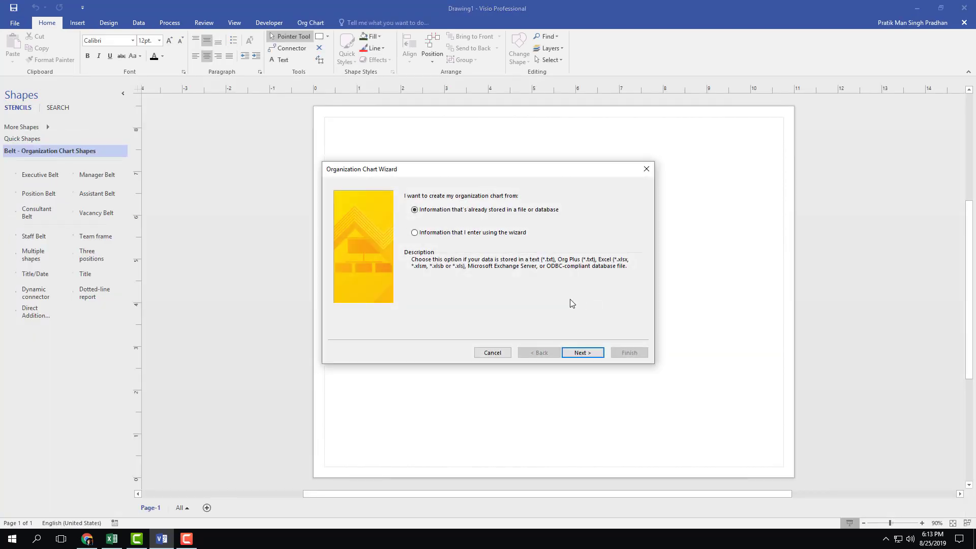
Step: Cancel the wizard and add an Executive Belt box reading TutorTube 1 with the title CEO
left_click(507, 355)
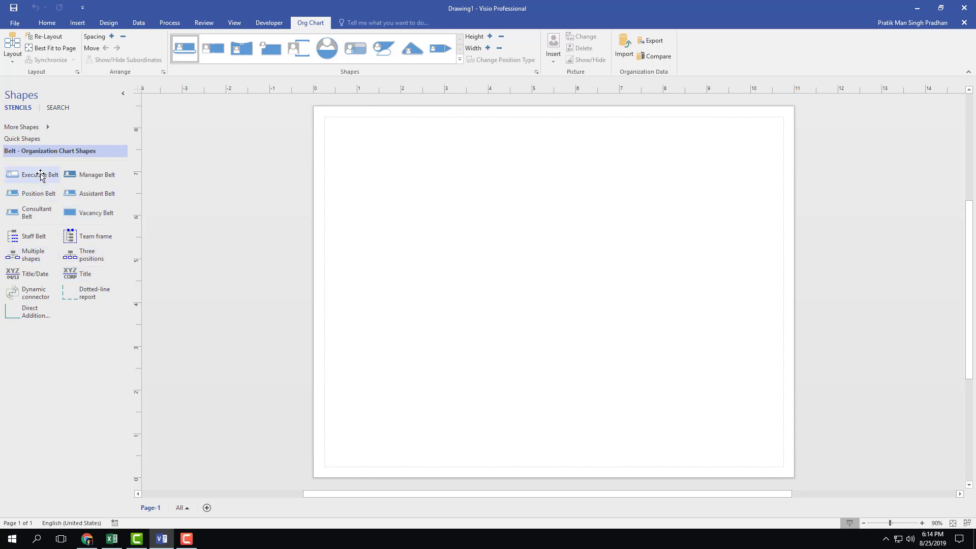
left_click_drag(31, 177, 554, 156)
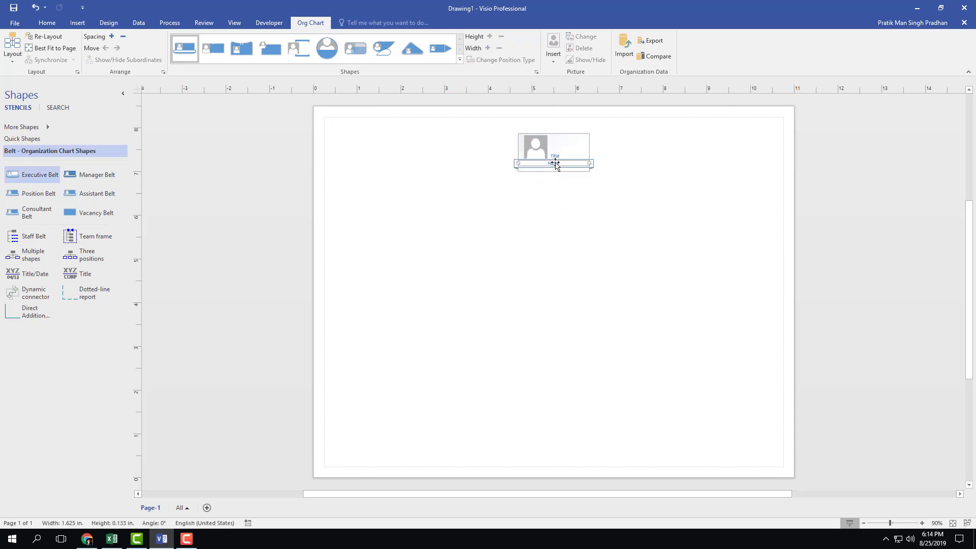
double_click(555, 163)
left_click(555, 294)
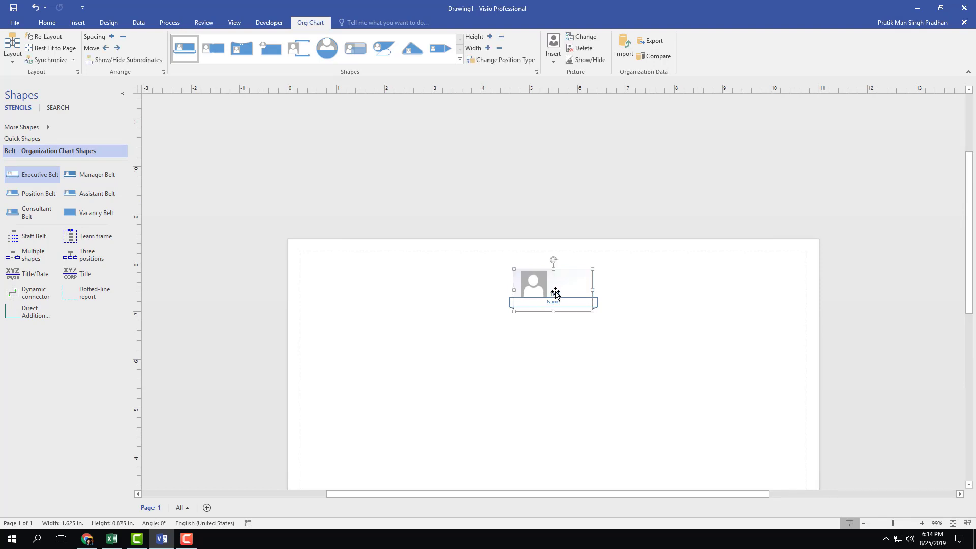
double_click(569, 295)
double_click(558, 303)
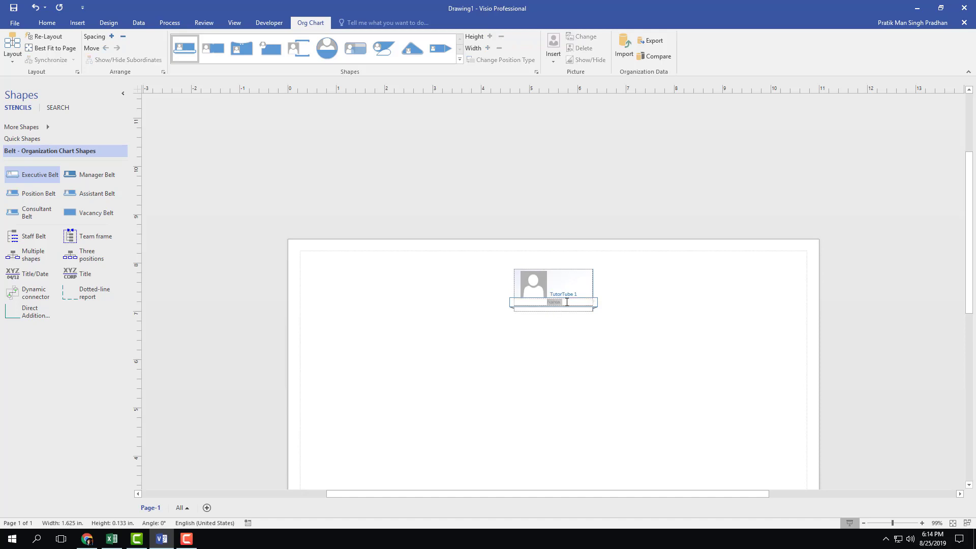
left_click(600, 326)
scroll(636, 312, "down", 1)
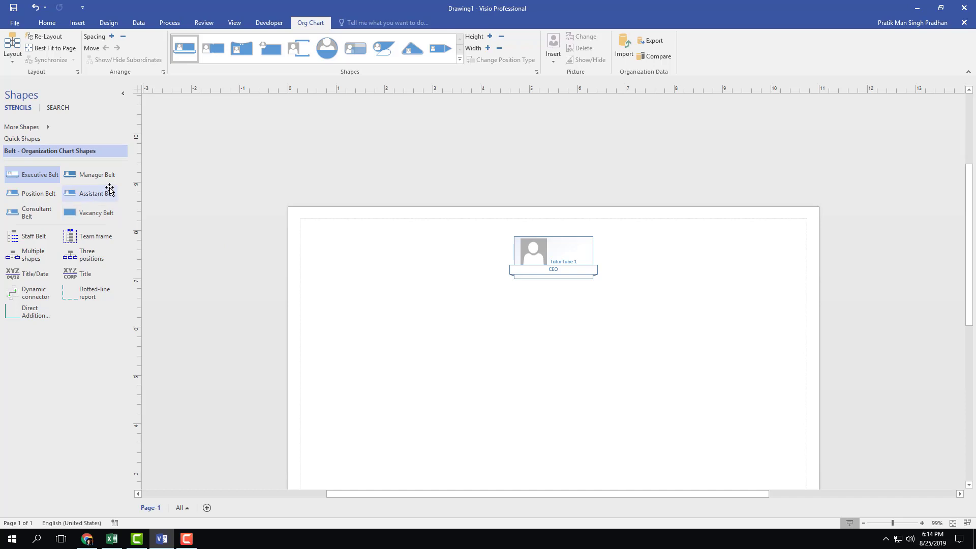
Step: Attach a Manager Belt box under the CEO labelled TutorTube 2, titled CTO
left_click(83, 175)
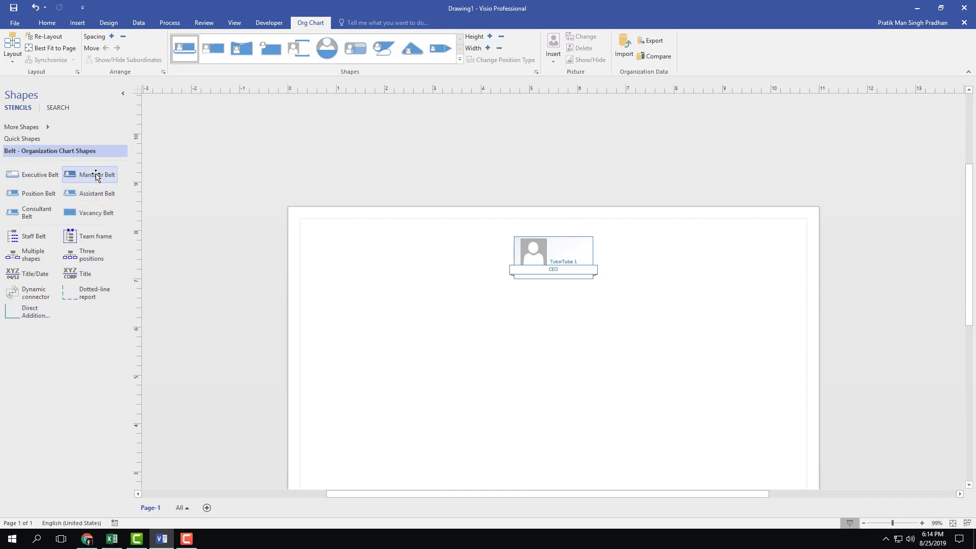
left_click_drag(87, 175, 557, 259)
left_click(556, 320)
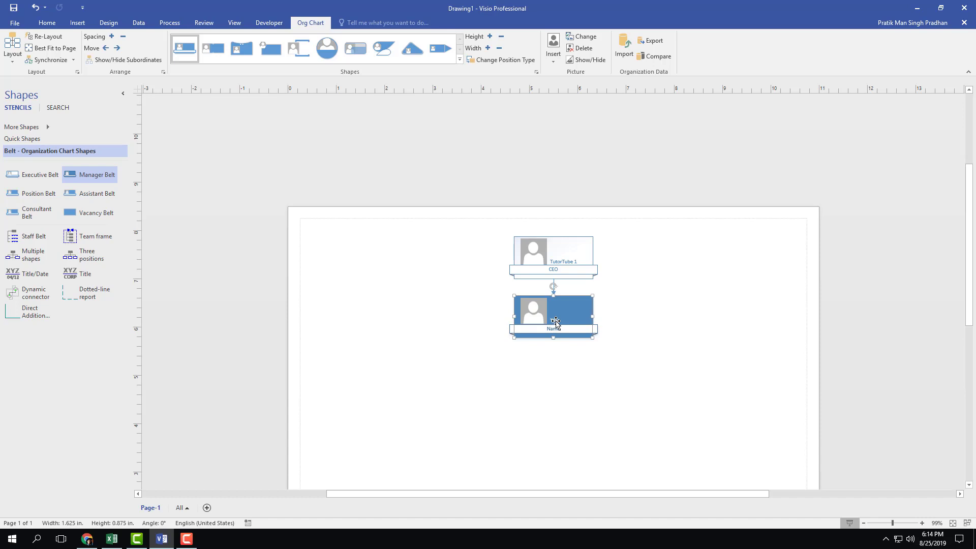
double_click(556, 321)
double_click(556, 329)
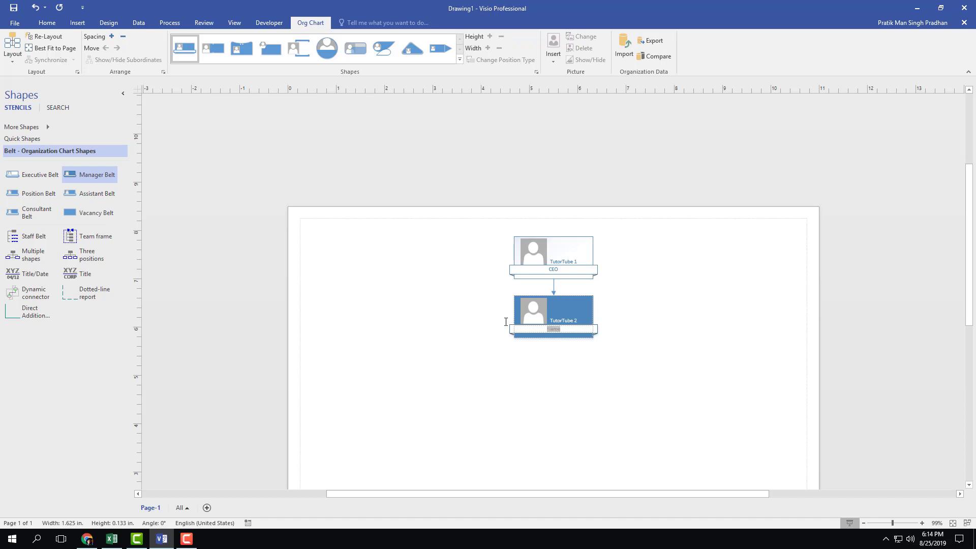
type("CTO")
key("Return")
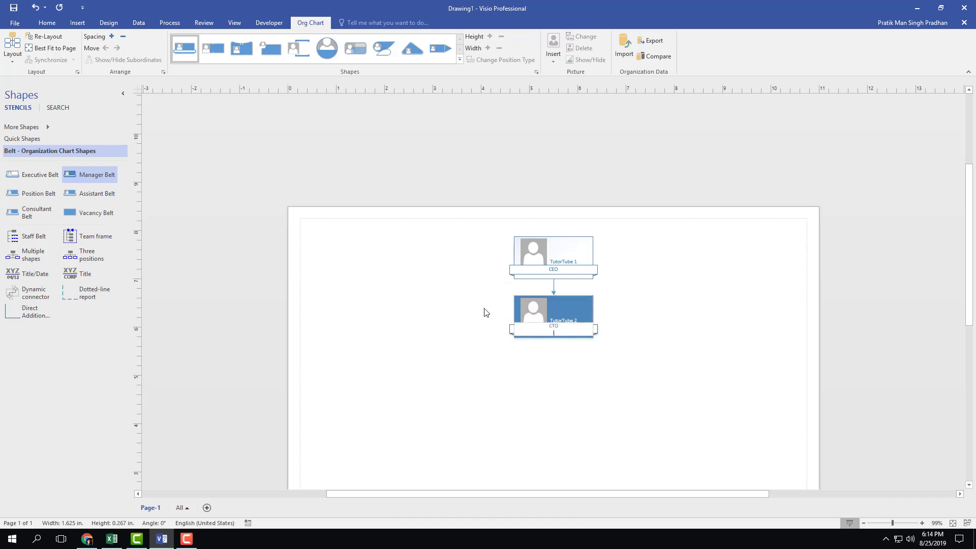
key("BackSpace")
left_click(620, 393)
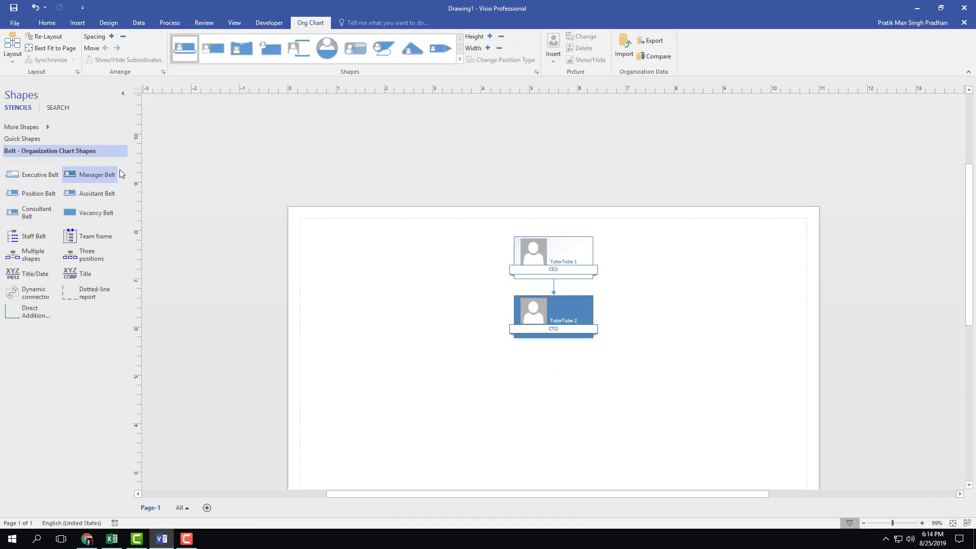
Step: Add a second Manager Belt box under the CEO labelled TutorTube 3, titled MD
left_click_drag(92, 175, 554, 257)
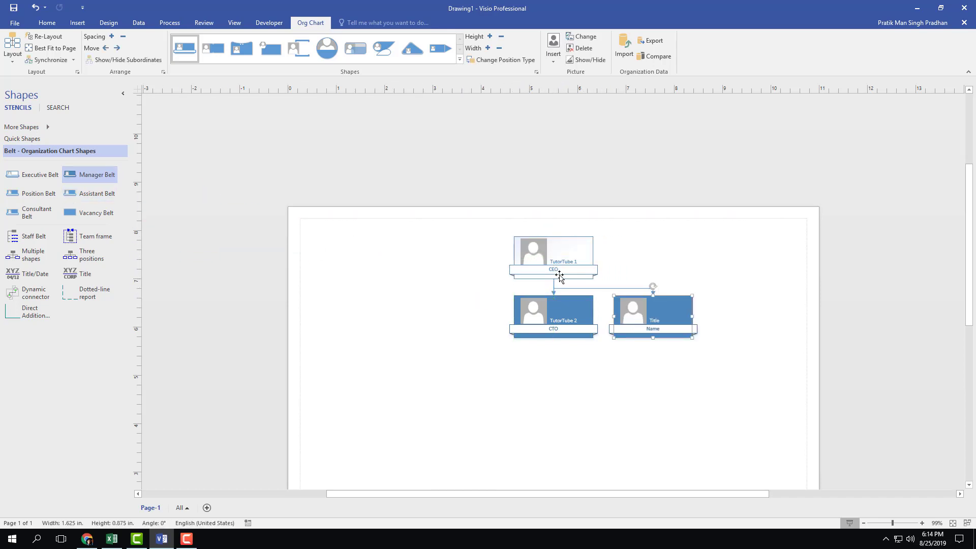
double_click(659, 321)
double_click(652, 329)
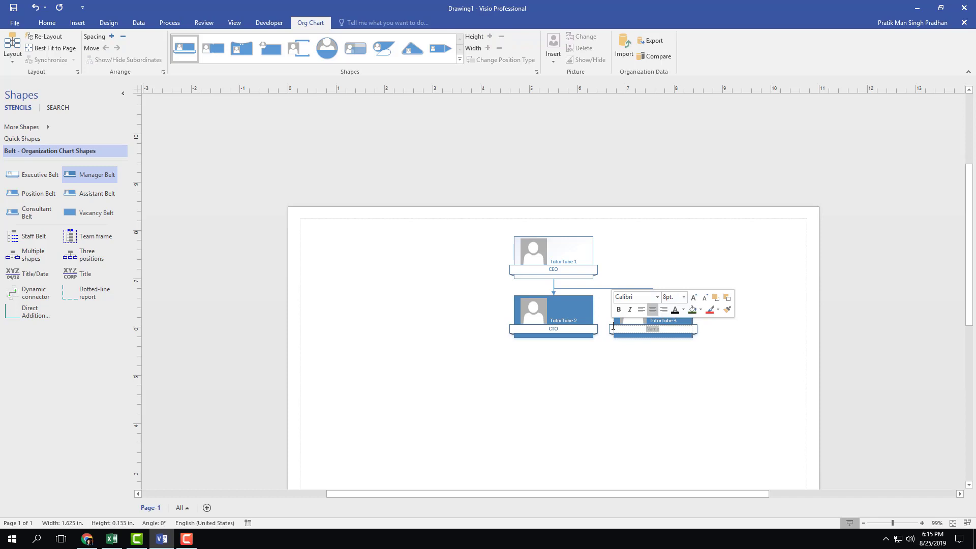
type("MD")
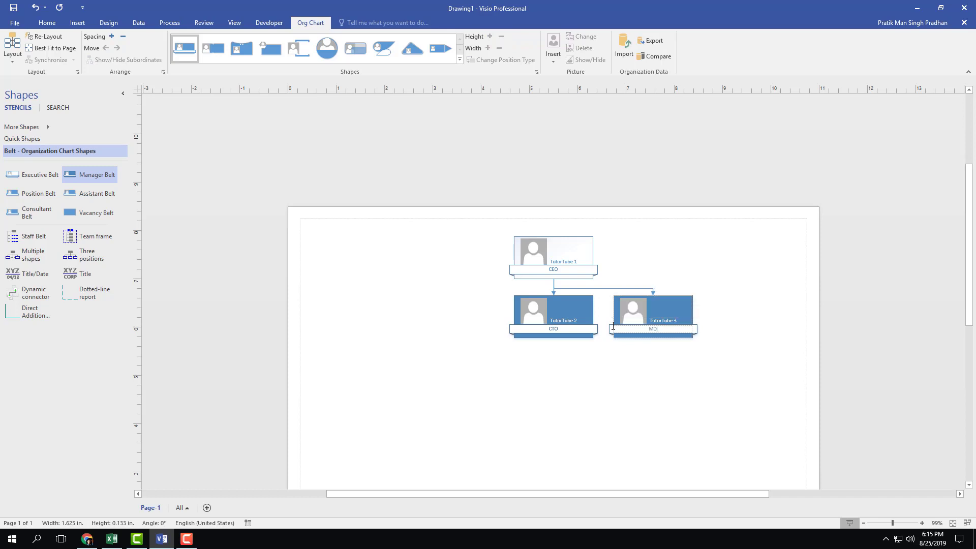
left_click(661, 387)
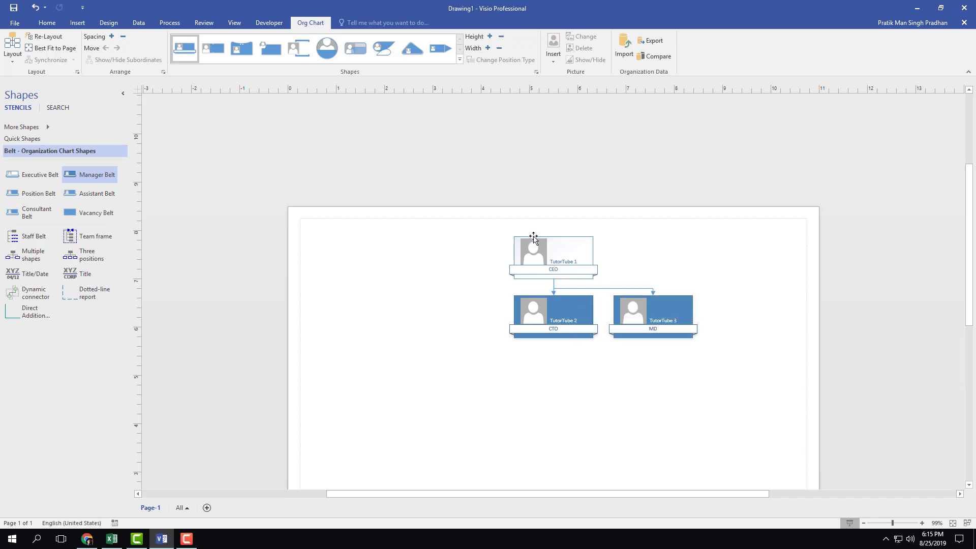
Step: Shift the chart slightly left and drop two Position Belt boxes under the CTO
left_click_drag(568, 248, 527, 251)
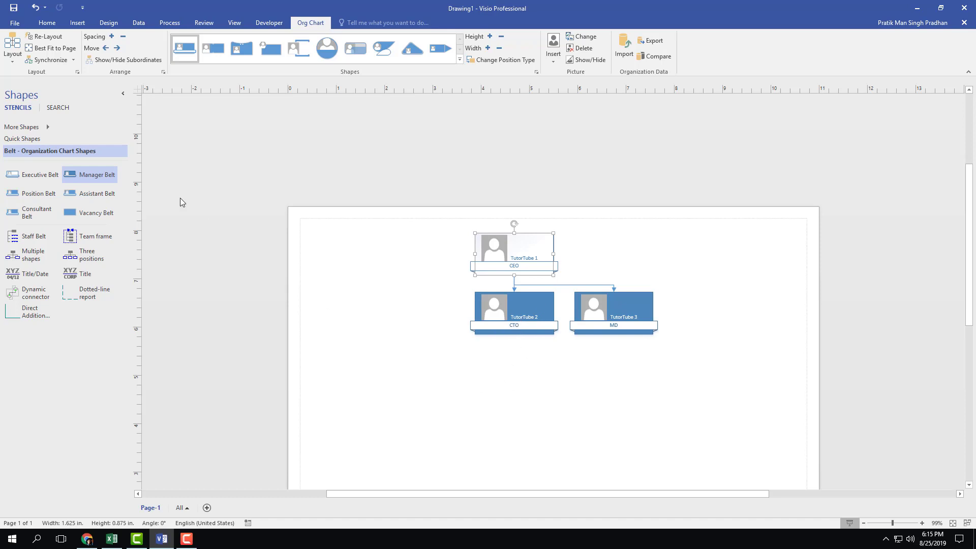
left_click(45, 196)
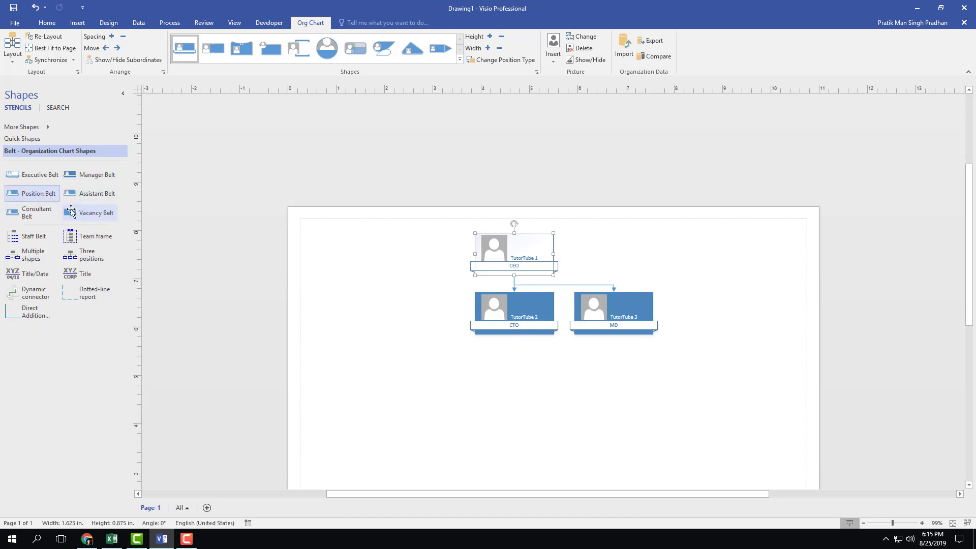
left_click_drag(30, 194, 515, 315)
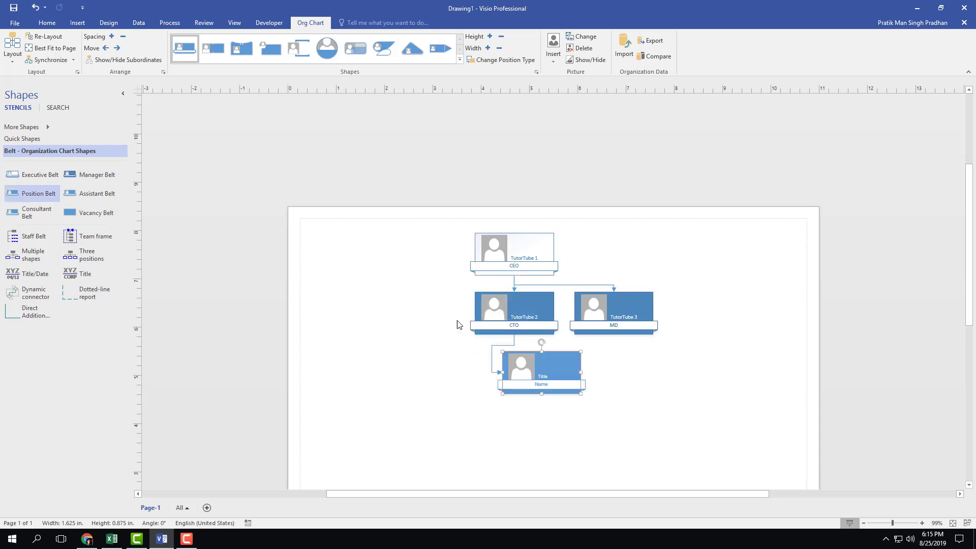
left_click_drag(30, 194, 505, 313)
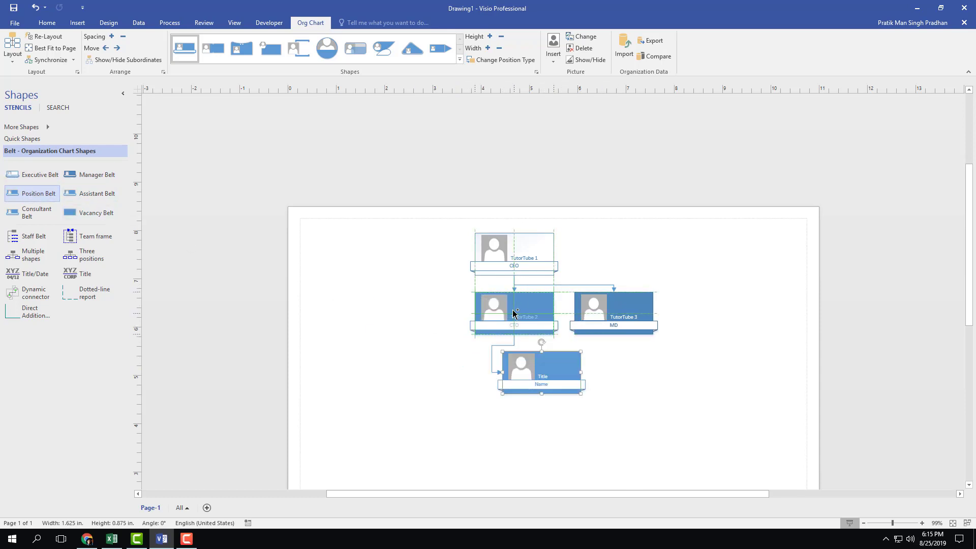
Step: Enter 'IT Officer' and 'Technical Support' as the names of the two boxes under CTO
double_click(542, 384)
type("IT Office")
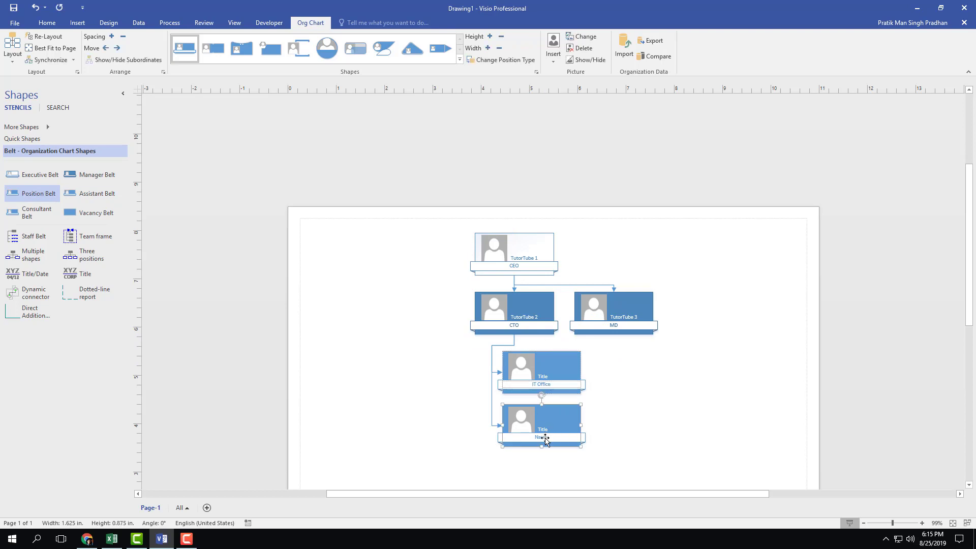
double_click(546, 438)
type("Te")
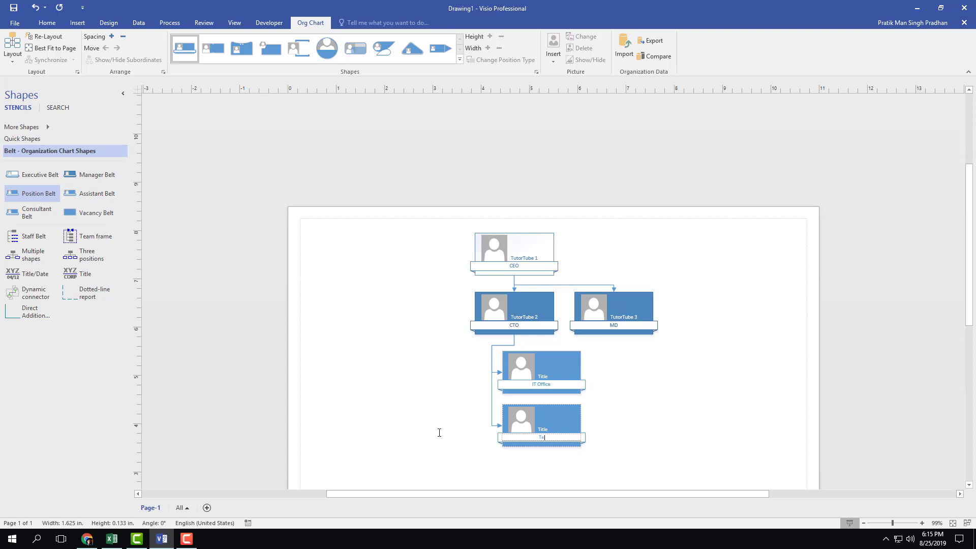
type("chnical Support")
left_click(551, 382)
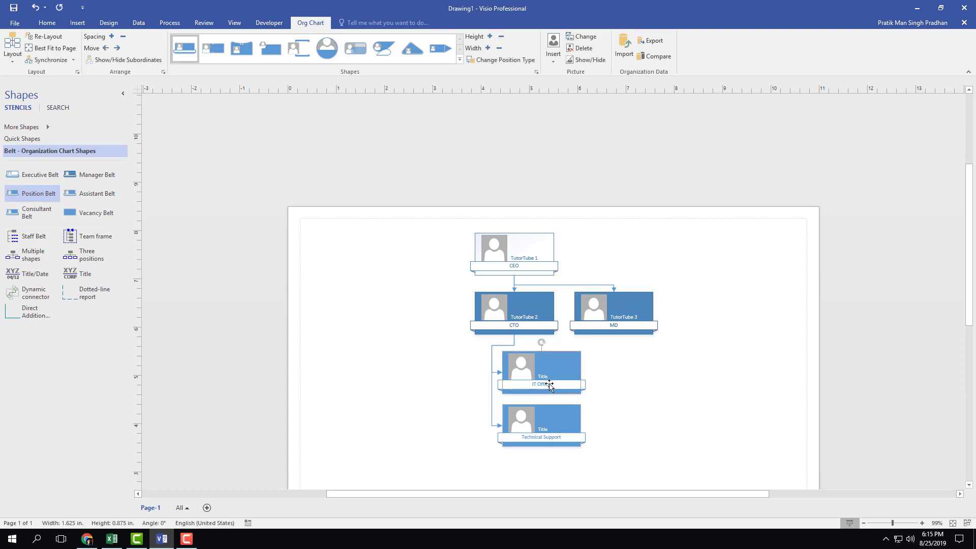
double_click(550, 384)
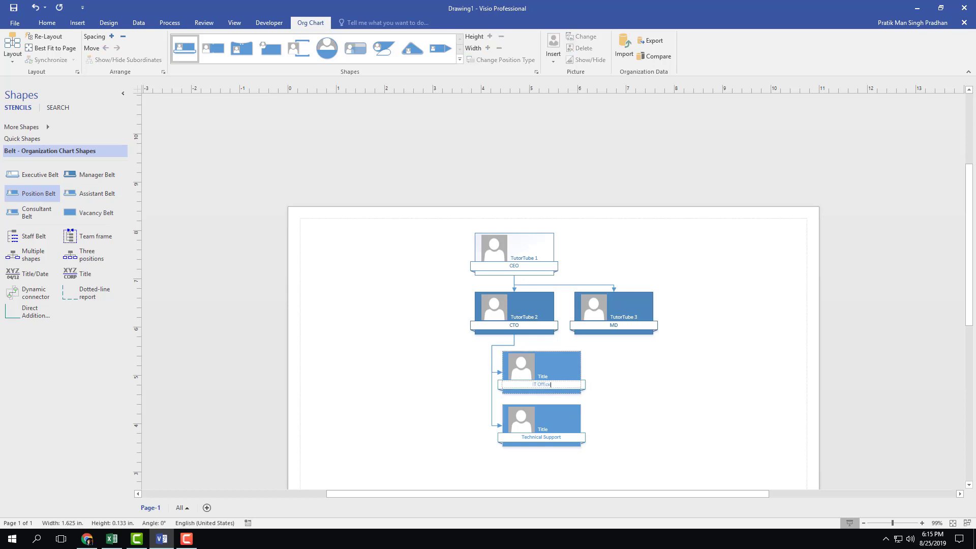
type("r")
key("Escape")
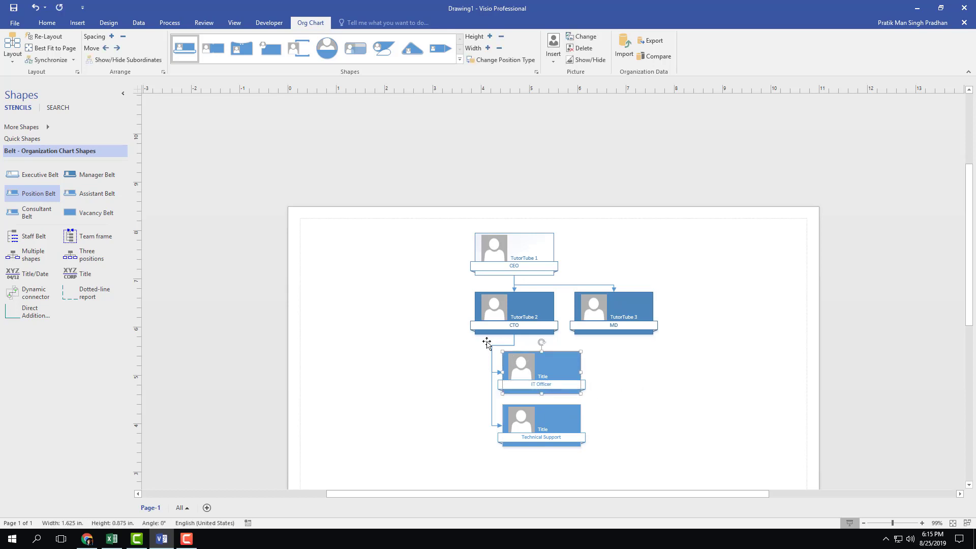
Step: Add an Assistant Belt box labelled IT Staff 1 under IT Officer, moving Technical Support left
left_click_drag(99, 194, 548, 377)
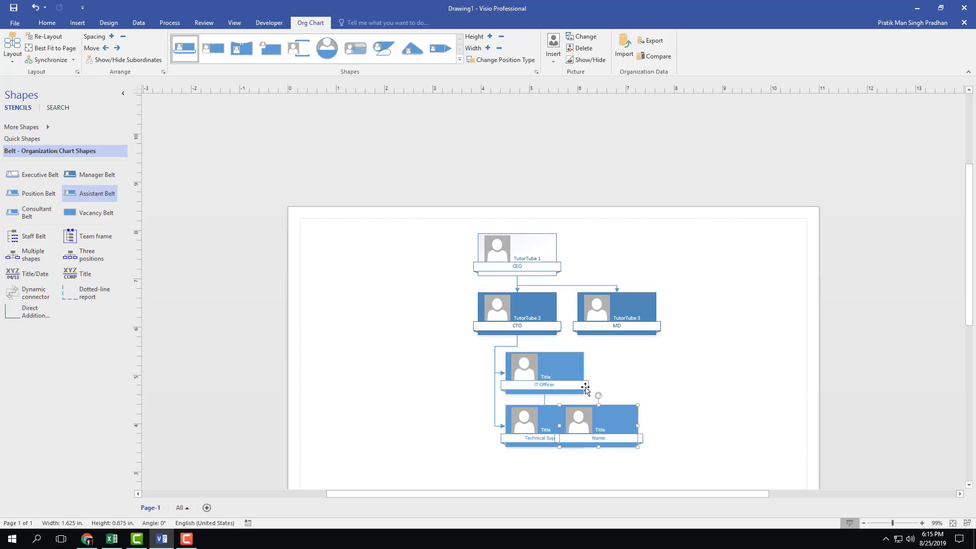
left_click_drag(524, 416, 443, 419)
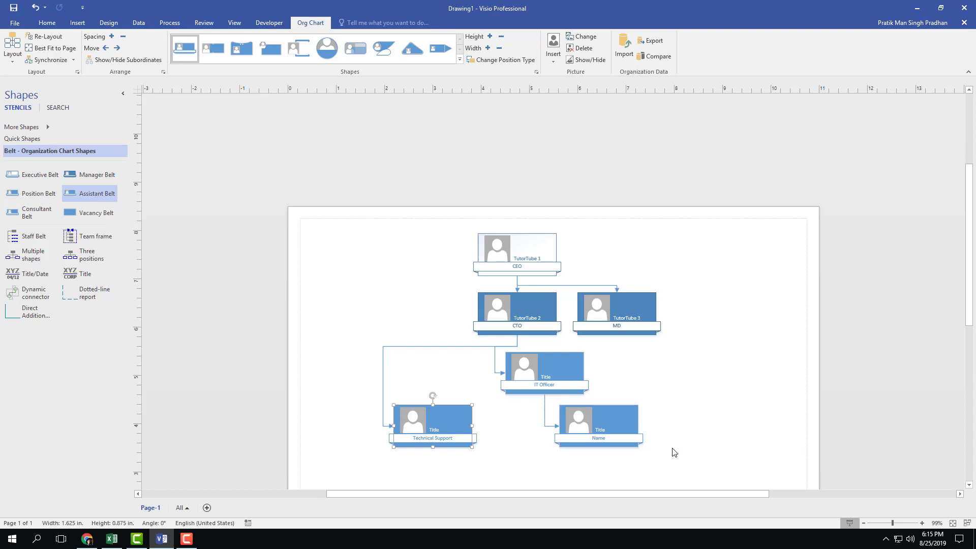
left_click(602, 431)
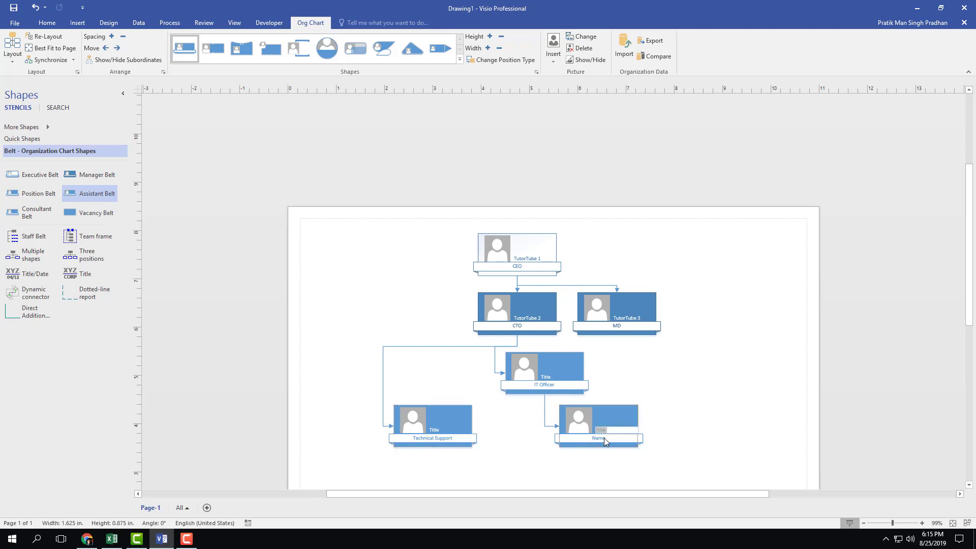
double_click(604, 440)
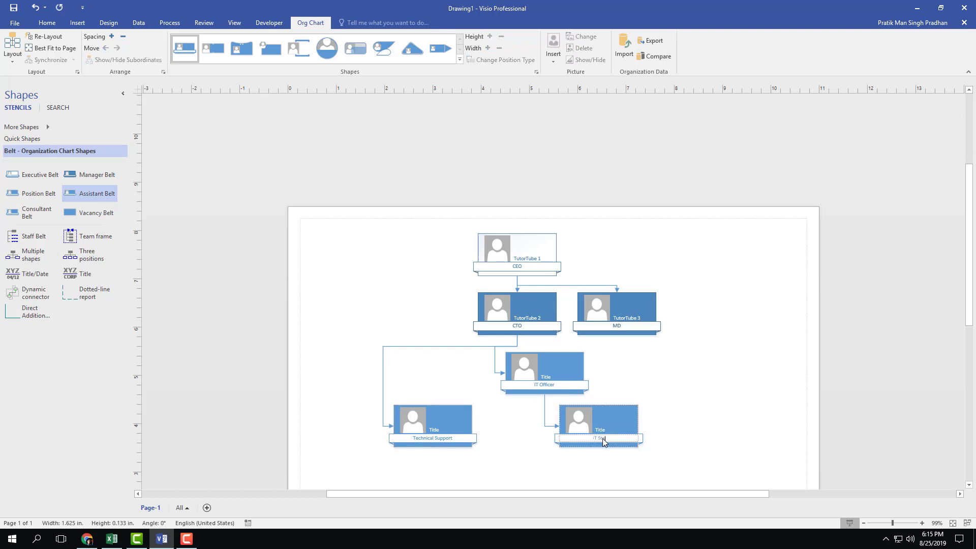
left_click(729, 423)
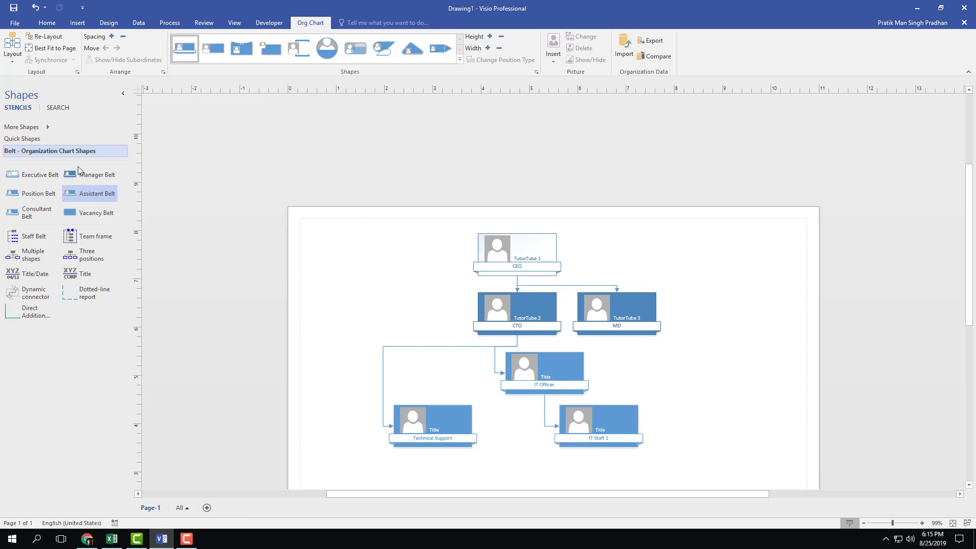
Step: Add a second assistant box, shift Technical Support further left, and relabel IT Staff 1 as IT Staff 2
left_click_drag(79, 193, 539, 376)
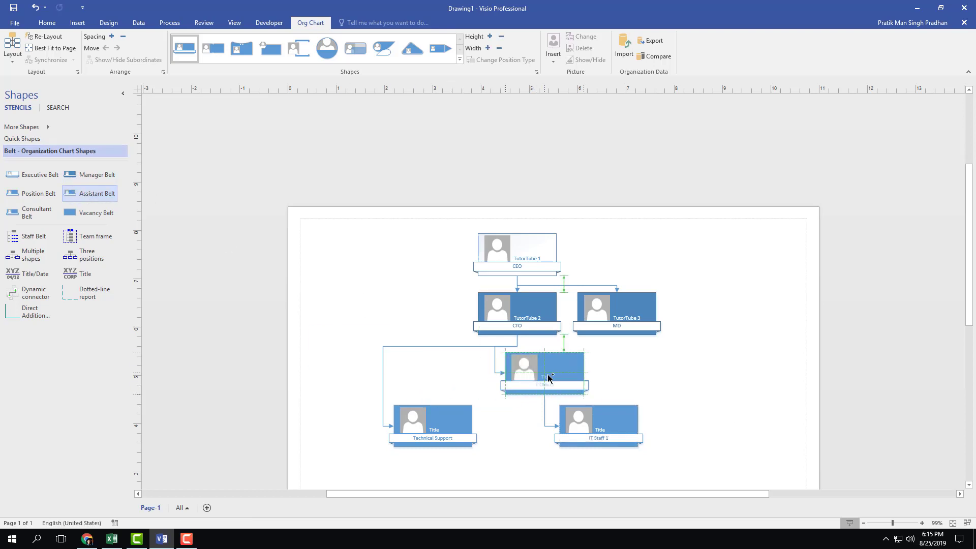
left_click_drag(427, 414, 360, 385)
left_click(492, 438)
left_click(498, 438)
key("BackSpace")
type("2")
key("Return")
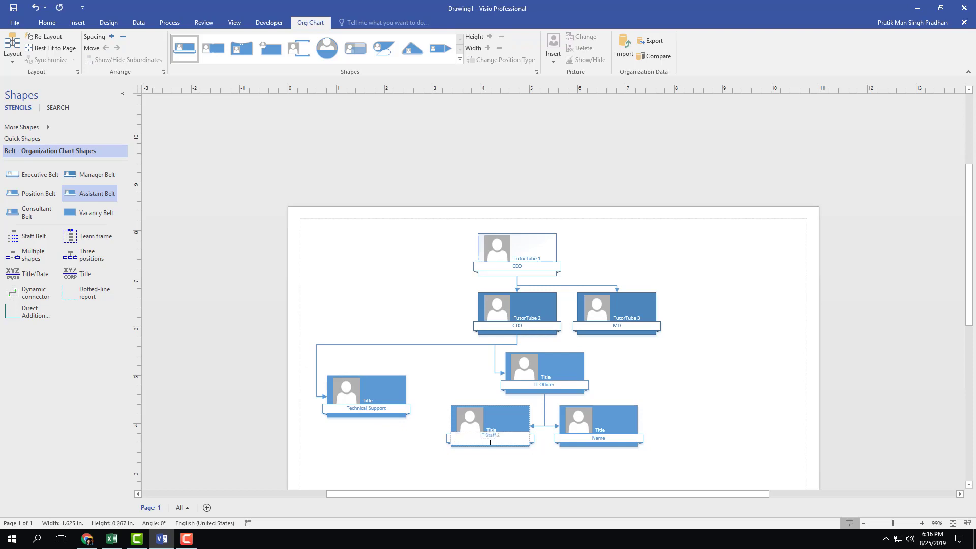
left_click(379, 405)
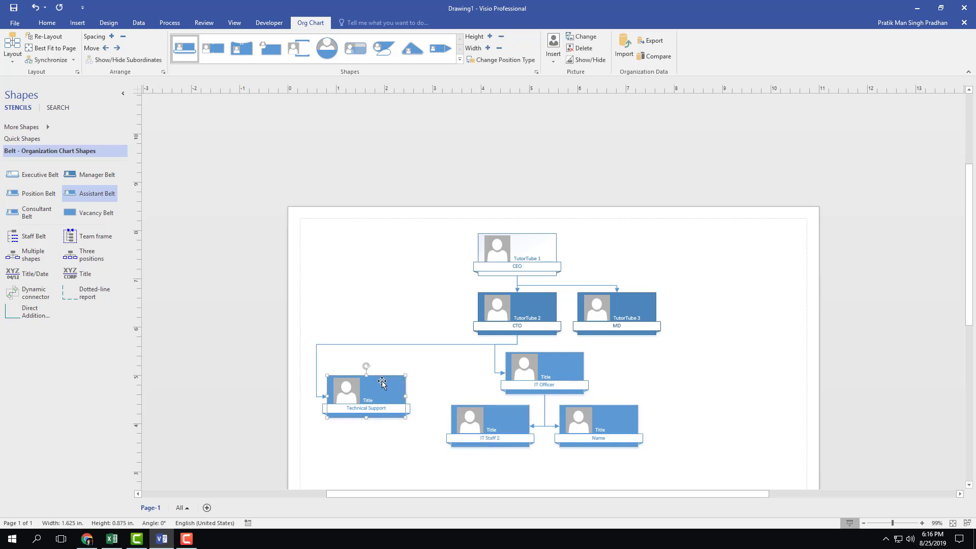
left_click(640, 313)
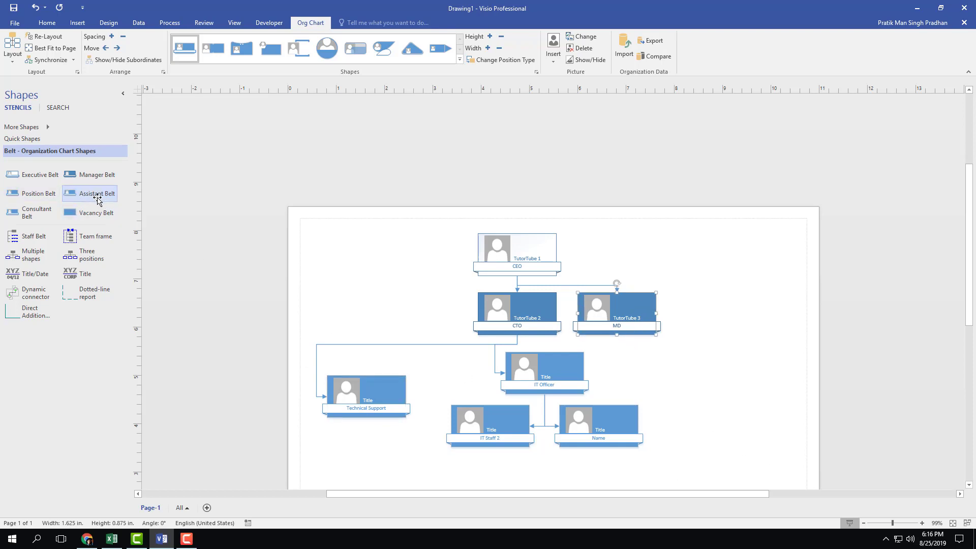
Step: Drop a Position Belt box under MD and move IT Staff 2, the Name box and IT Officer lower
left_click_drag(45, 194, 617, 314)
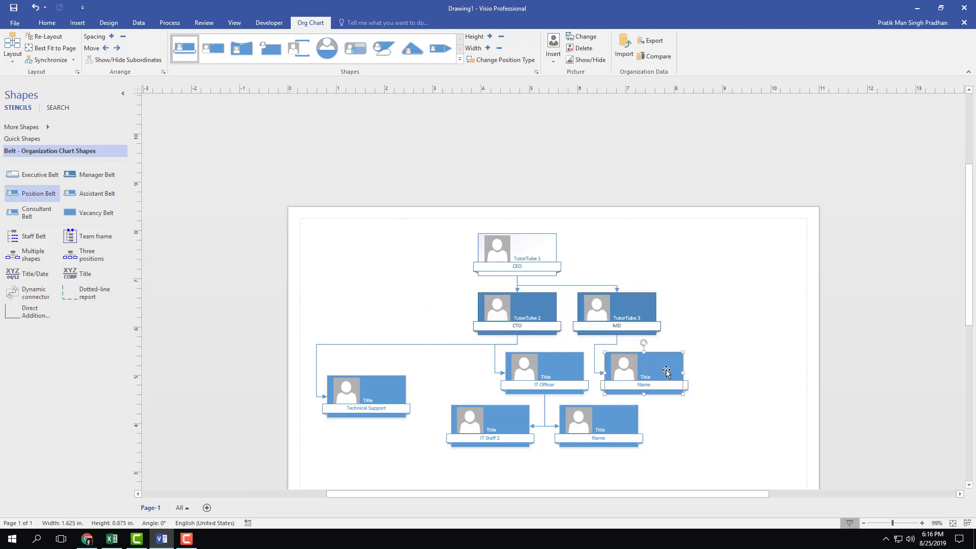
left_click_drag(524, 407, 499, 438)
left_click_drag(617, 447, 617, 478)
left_click_drag(547, 372, 515, 404)
scroll(555, 377, "down", 2)
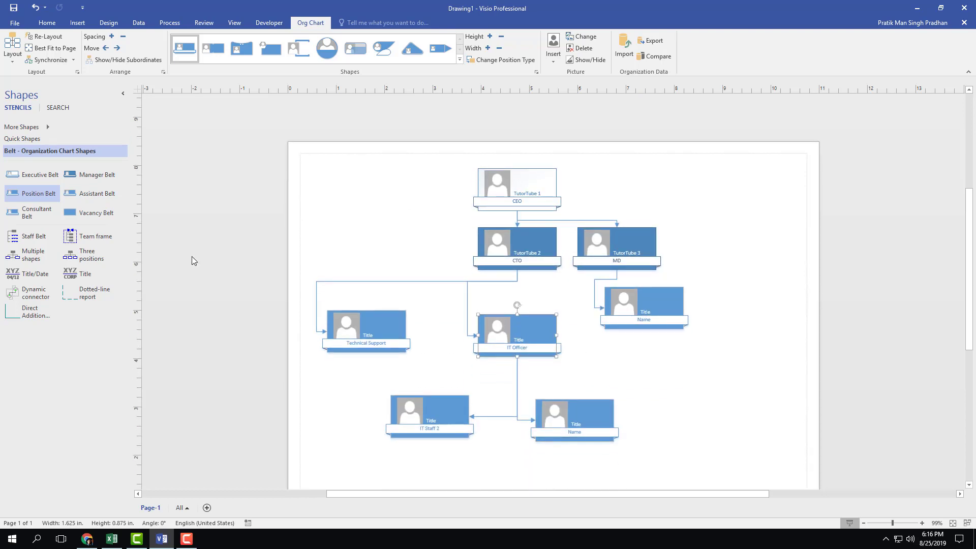
Step: Undo a stray staff box and an accidental Team frame dropped near IT Staff 2
left_click_drag(26, 238, 438, 422)
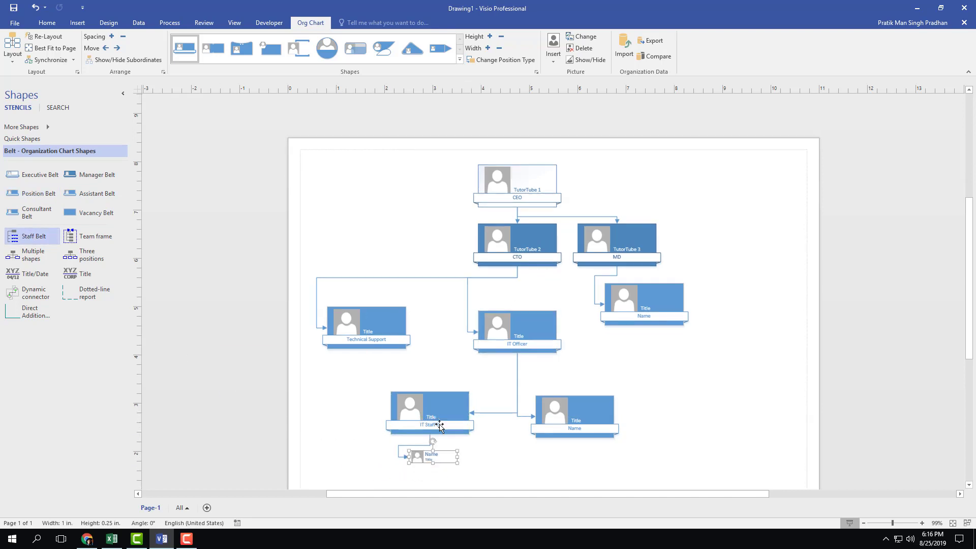
scroll(439, 422, "down", 4)
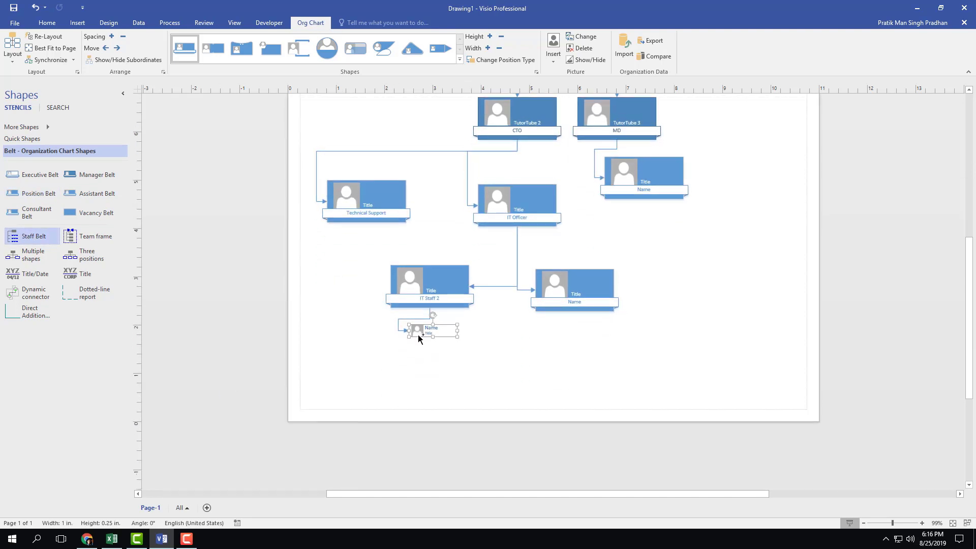
key("ctrl+z")
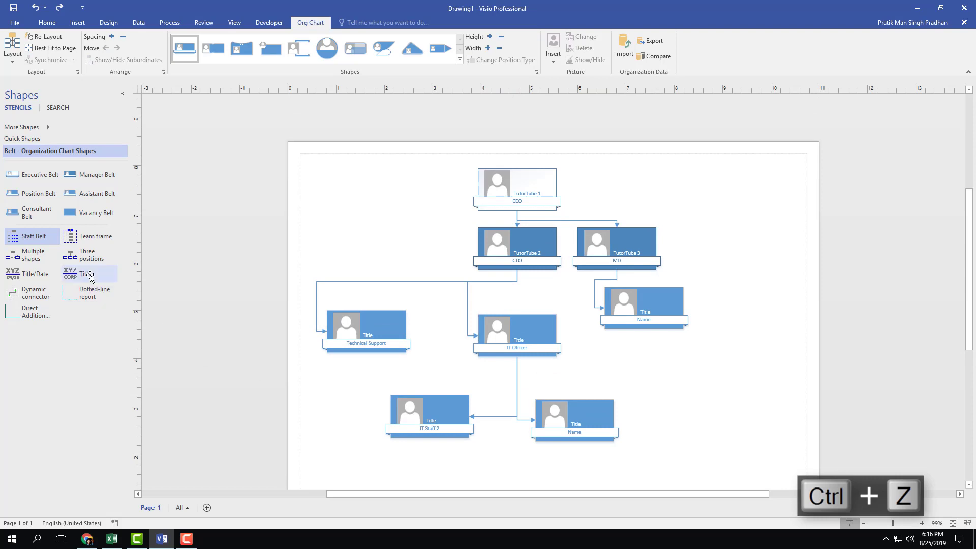
left_click_drag(89, 237, 429, 421)
key("ctrl+z")
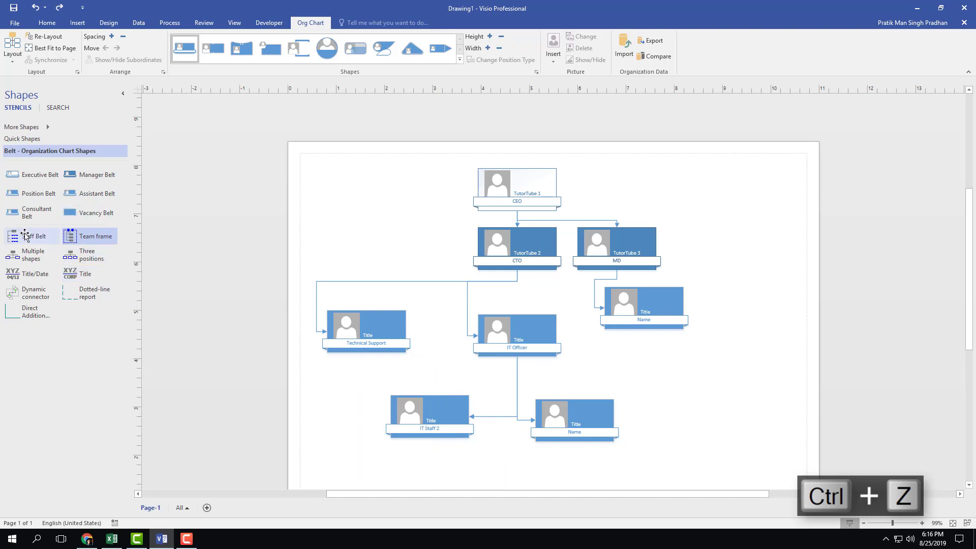
Step: Drop three Staff Belt boxes beneath IT Staff 2
left_click_drag(25, 236, 431, 429)
left_click_drag(15, 237, 433, 409)
mouse_move(37, 237)
left_mouse_down()
mouse_move(510, 419)
mouse_move(432, 418)
left_mouse_up()
scroll(441, 430, "down", 2)
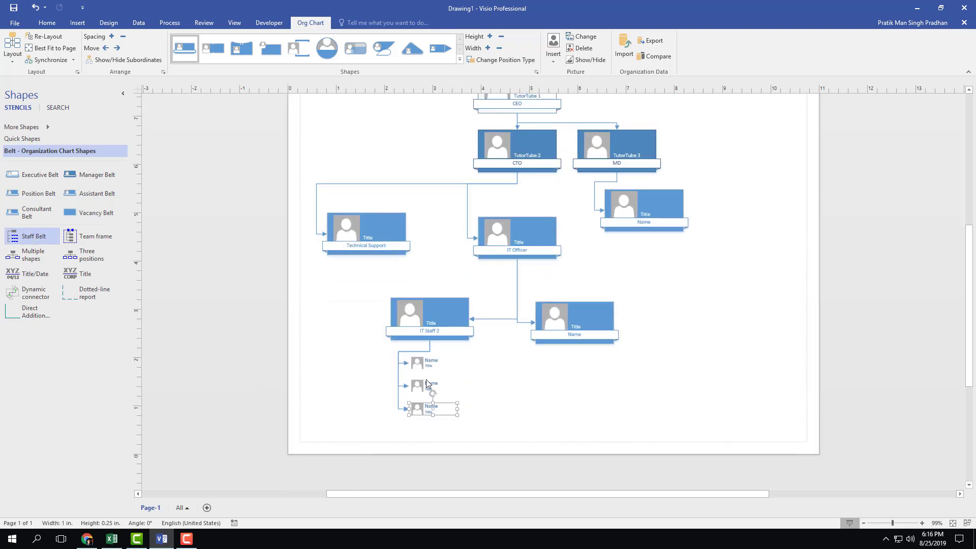
left_click(597, 404)
scroll(511, 365, "up", 3)
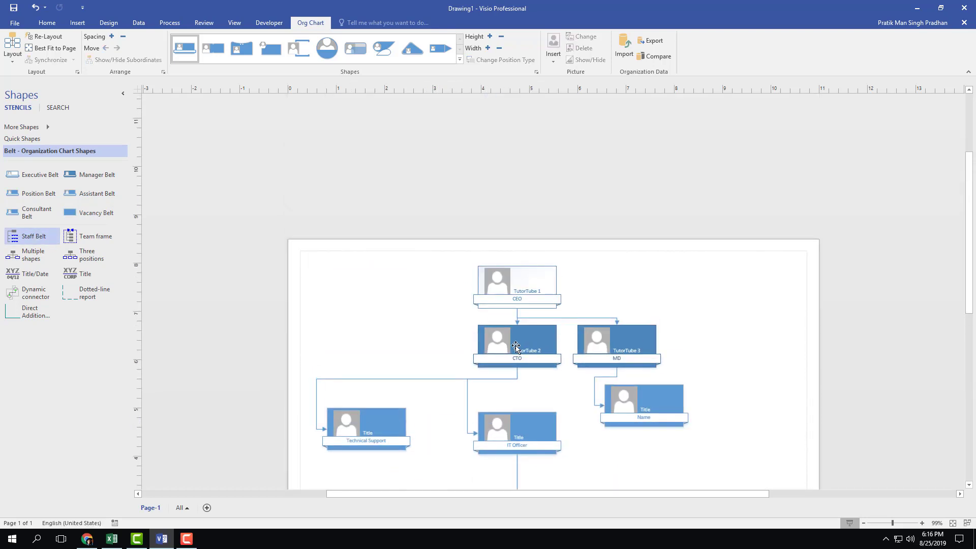
scroll(511, 358, "down", 4)
scroll(511, 350, "up", 2)
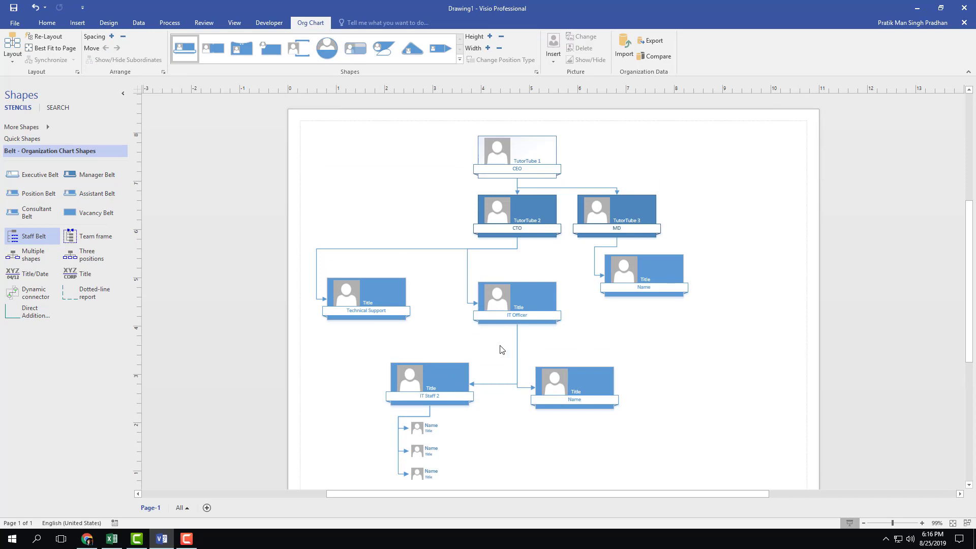